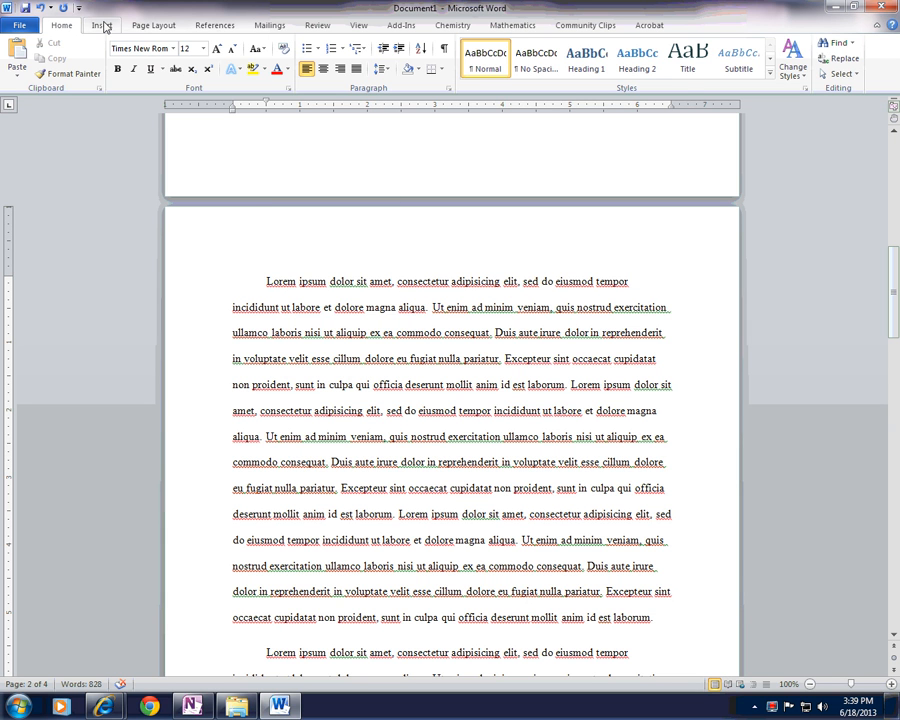
Step: Browse the built-in header gallery and insert the Blank header in the document
{"action": "left_click", "coordinate": [106, 27]}
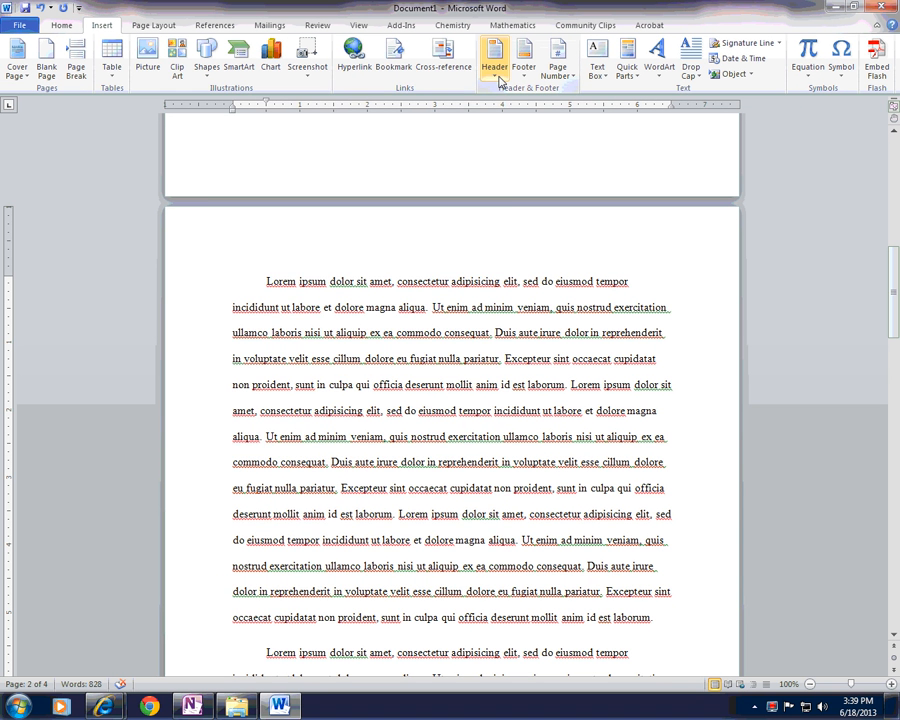
{"action": "left_click", "coordinate": [437, 150]}
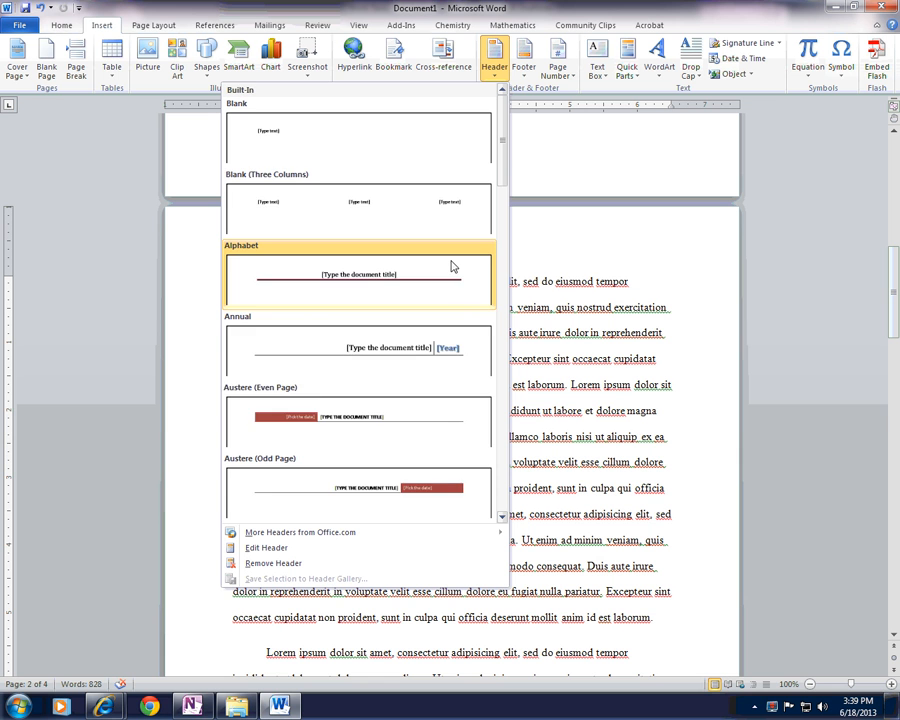
{"action": "scroll", "coordinate": [460, 288], "scroll_direction": "down", "scroll_amount": 2}
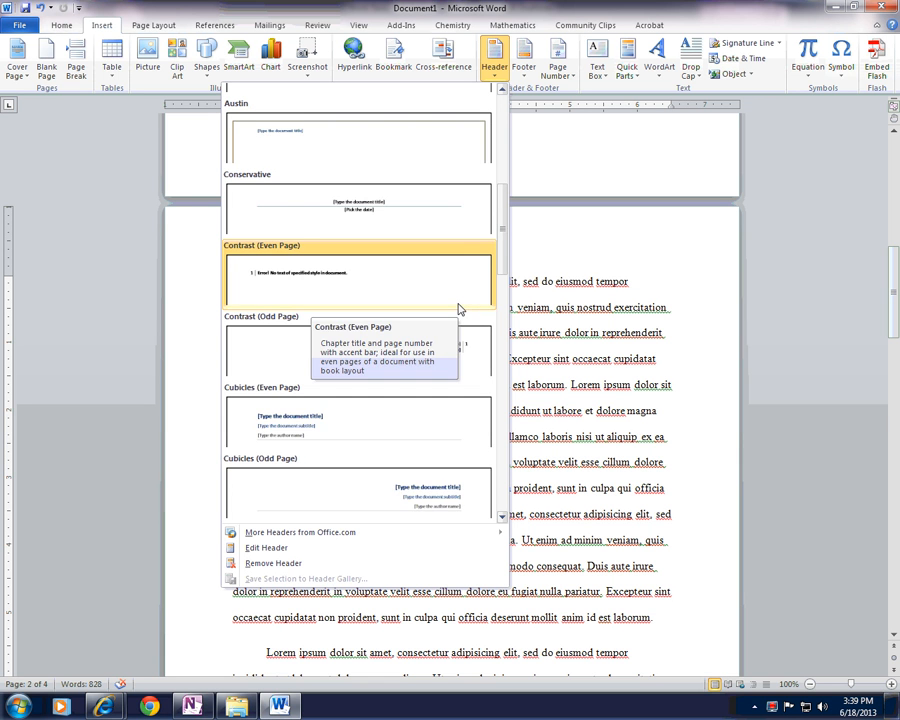
{"action": "scroll", "coordinate": [460, 310], "scroll_direction": "down", "scroll_amount": 3}
{"action": "scroll", "coordinate": [466, 322], "scroll_direction": "up", "scroll_amount": 5}
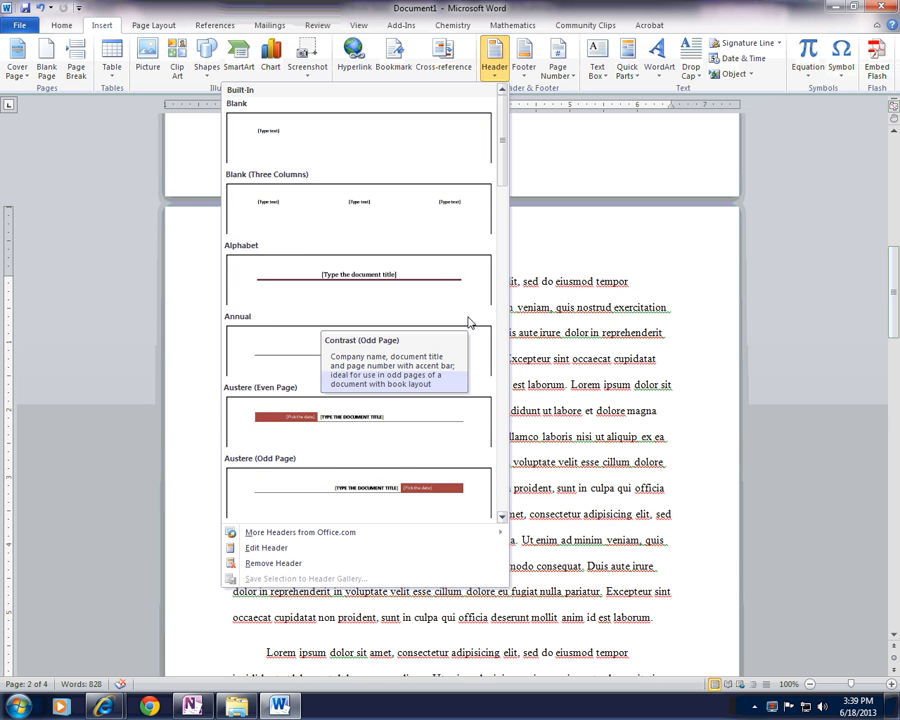
{"action": "left_click", "coordinate": [398, 150]}
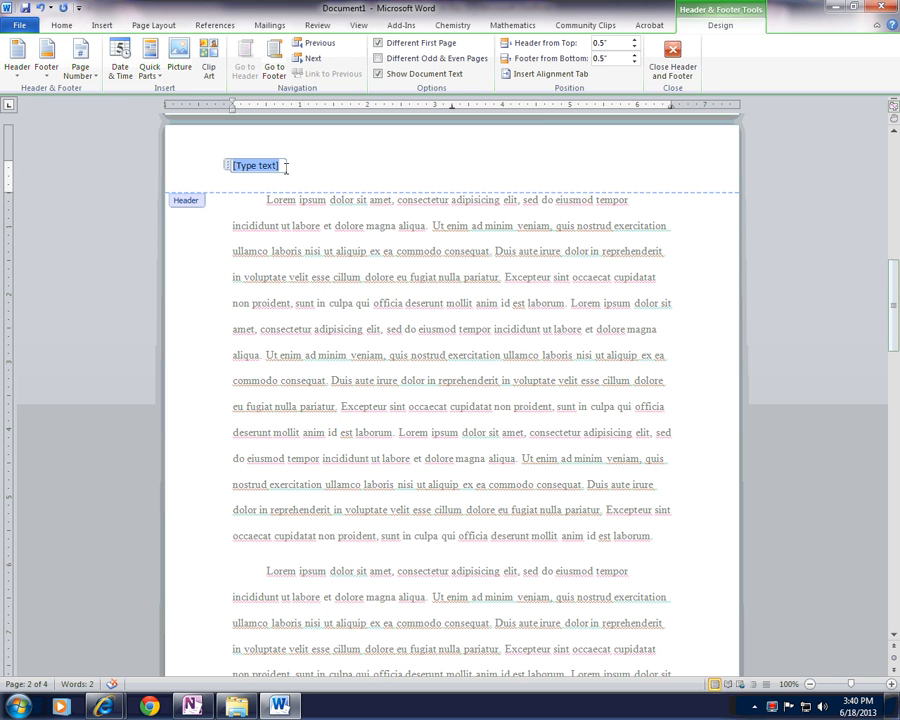
Step: Insert a right-aligned page number at the top of the page using the Plain Number 3 style
{"action": "left_click", "coordinate": [78, 66]}
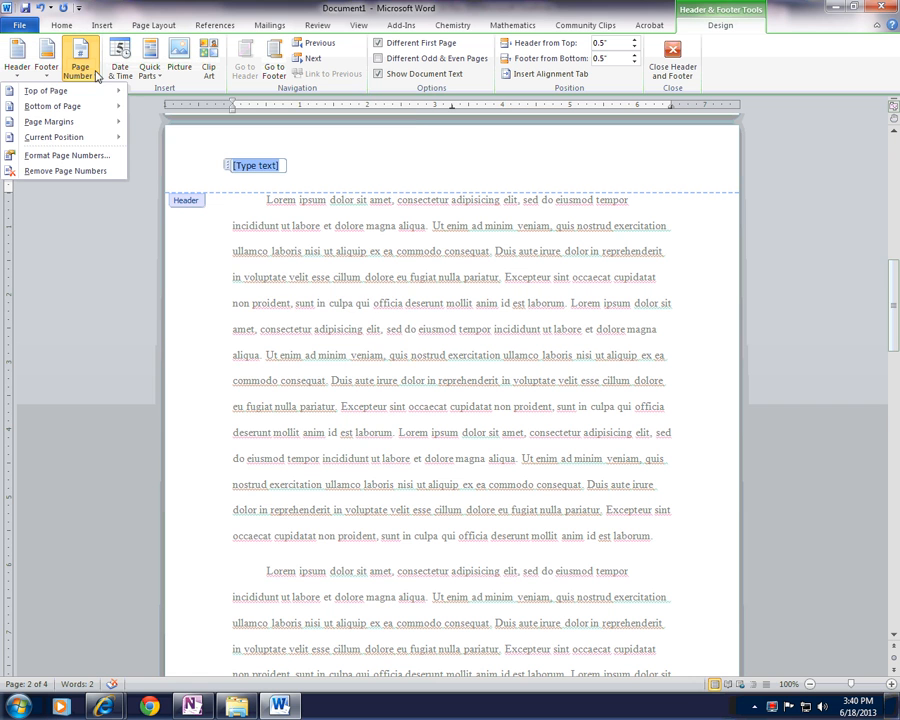
{"action": "mouse_move", "coordinate": [92, 90]}
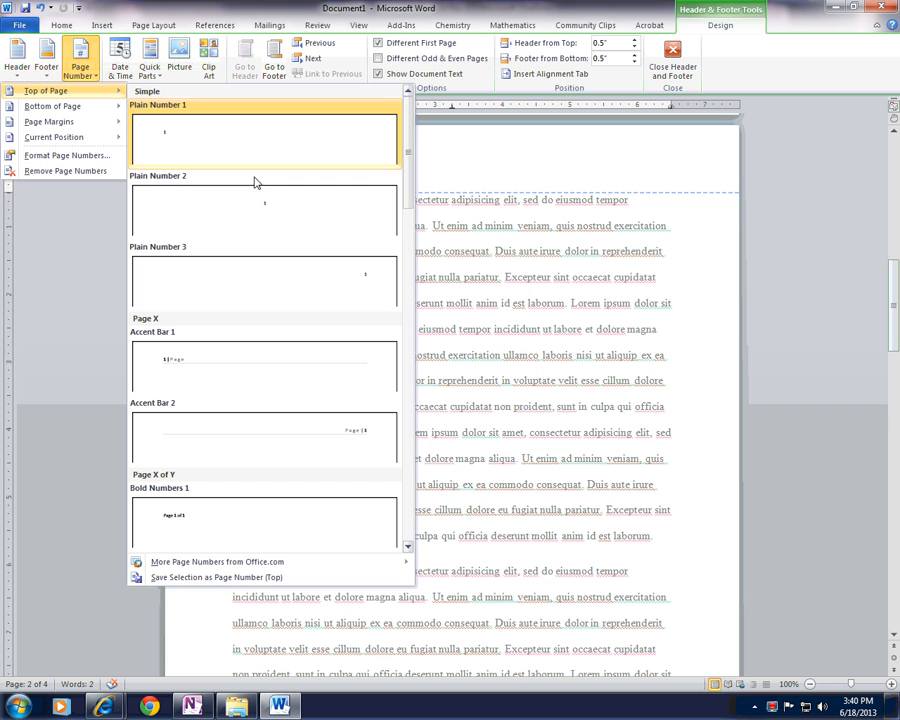
{"action": "left_click", "coordinate": [330, 286]}
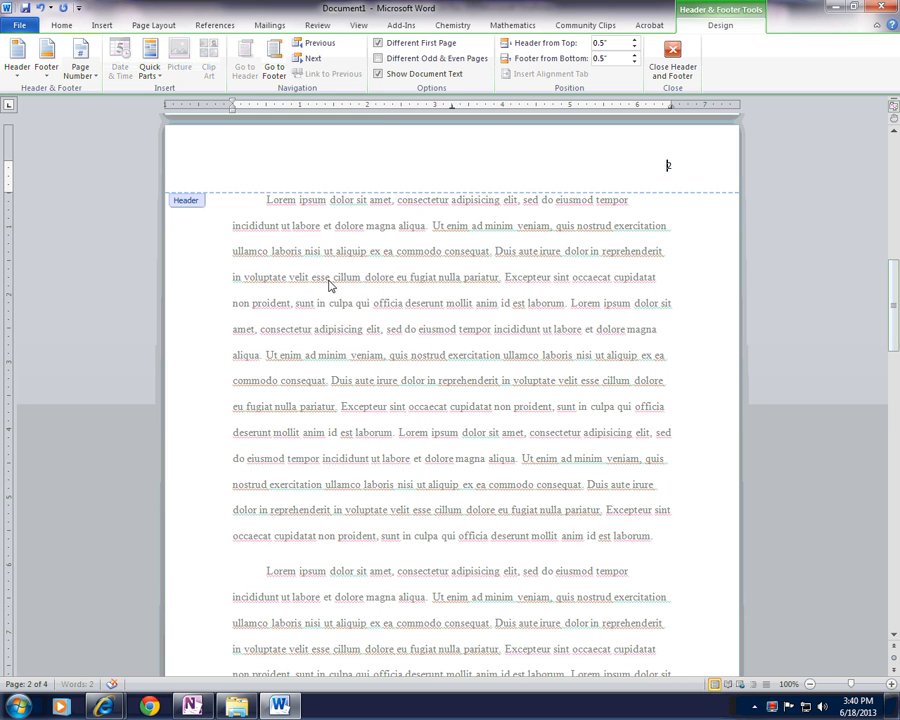
Step: Enter the author's last name directly before the page number in the header
{"action": "left_click", "coordinate": [565, 160]}
{"action": "type", "text": "McDerka"}
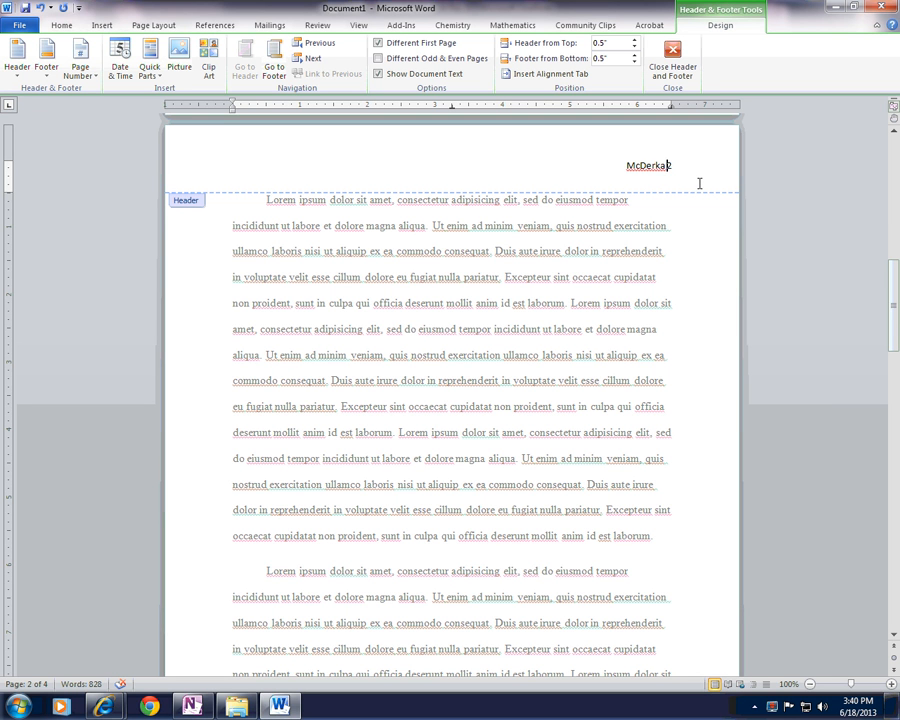
Step: Examine the running header on the following pages and the header area of the first page
{"action": "scroll", "coordinate": [697, 182], "scroll_direction": "down", "scroll_amount": 8}
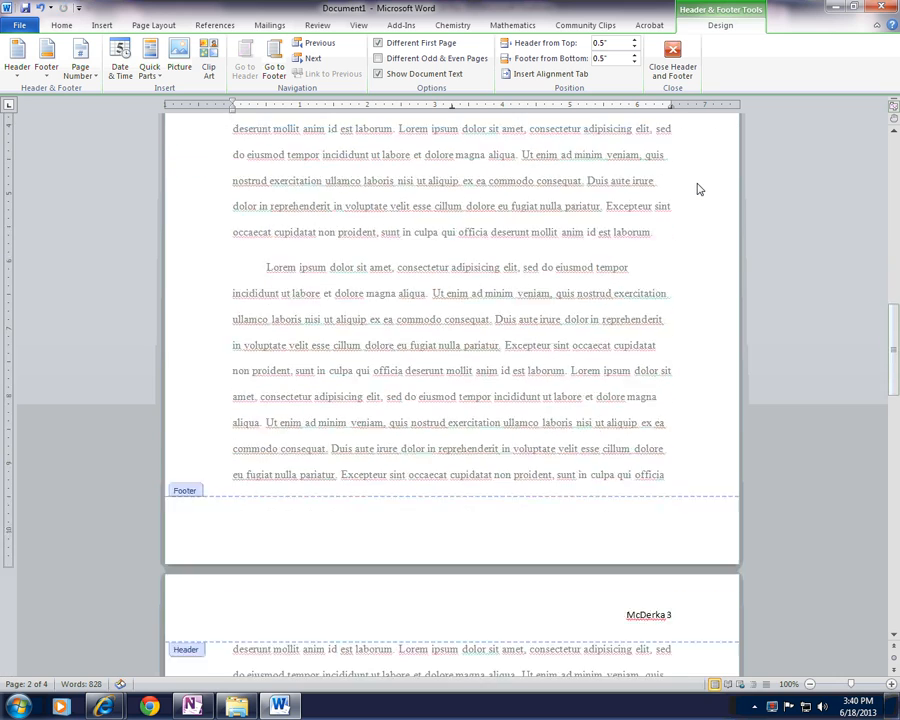
{"action": "scroll", "coordinate": [697, 189], "scroll_direction": "down", "scroll_amount": 4}
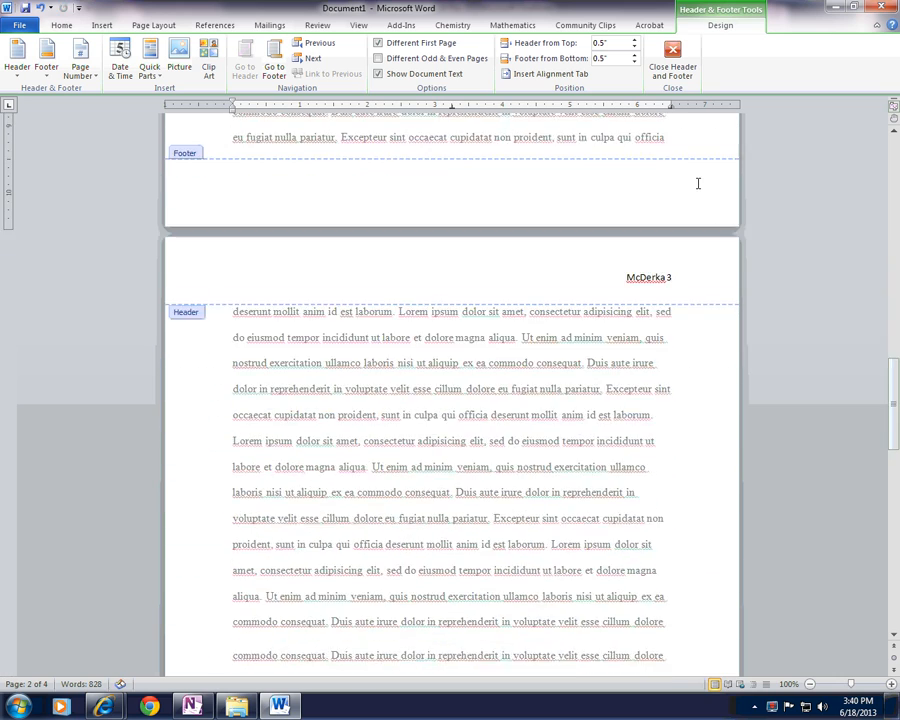
{"action": "scroll", "coordinate": [698, 183], "scroll_direction": "down", "scroll_amount": 2}
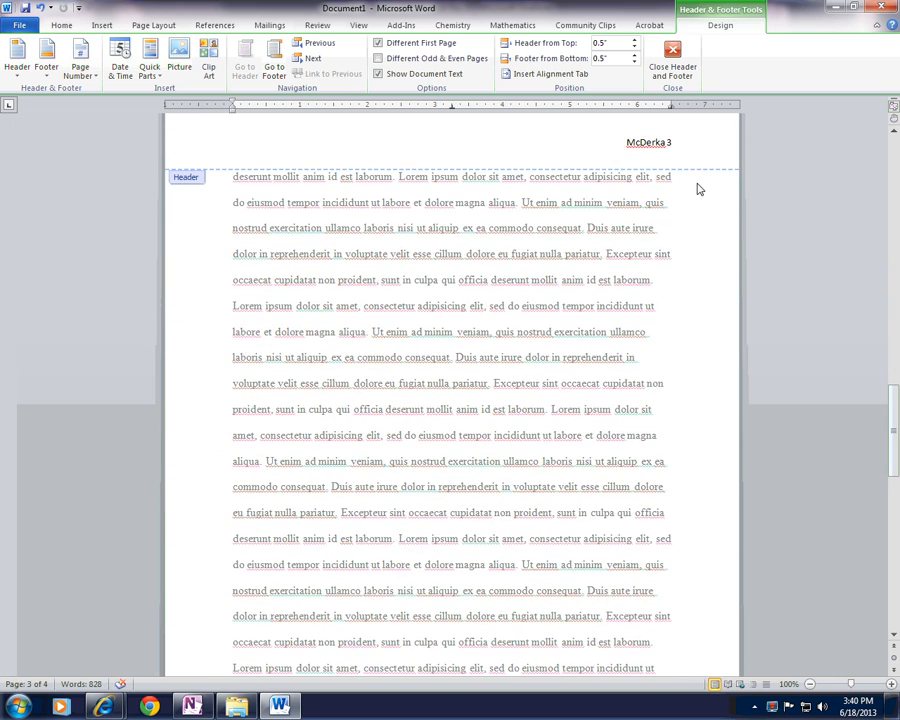
{"action": "scroll", "coordinate": [698, 189], "scroll_direction": "up", "scroll_amount": 6}
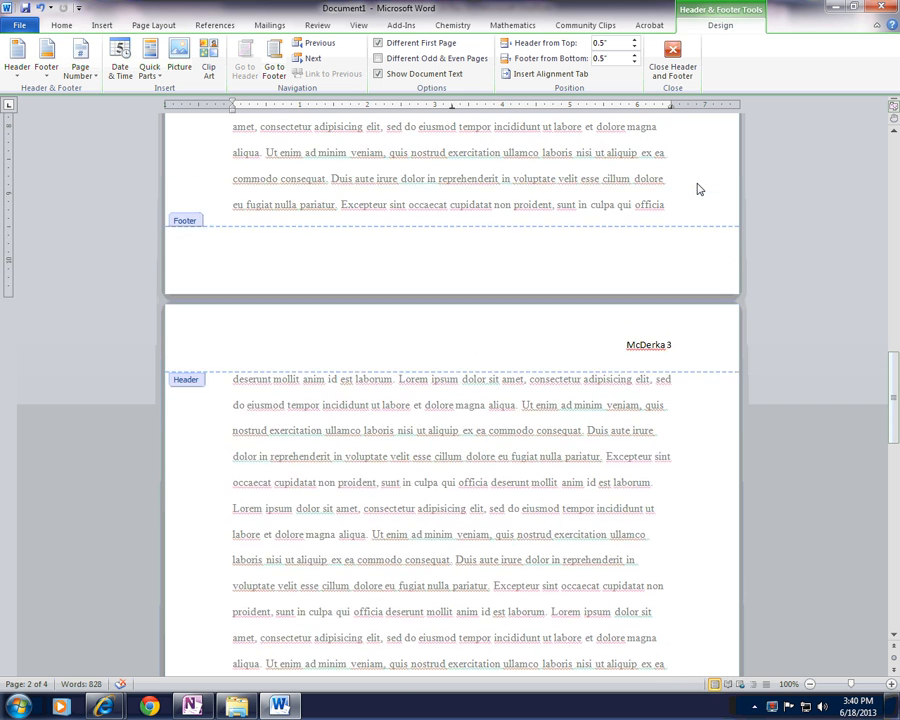
{"action": "scroll", "coordinate": [698, 189], "scroll_direction": "up", "scroll_amount": 2}
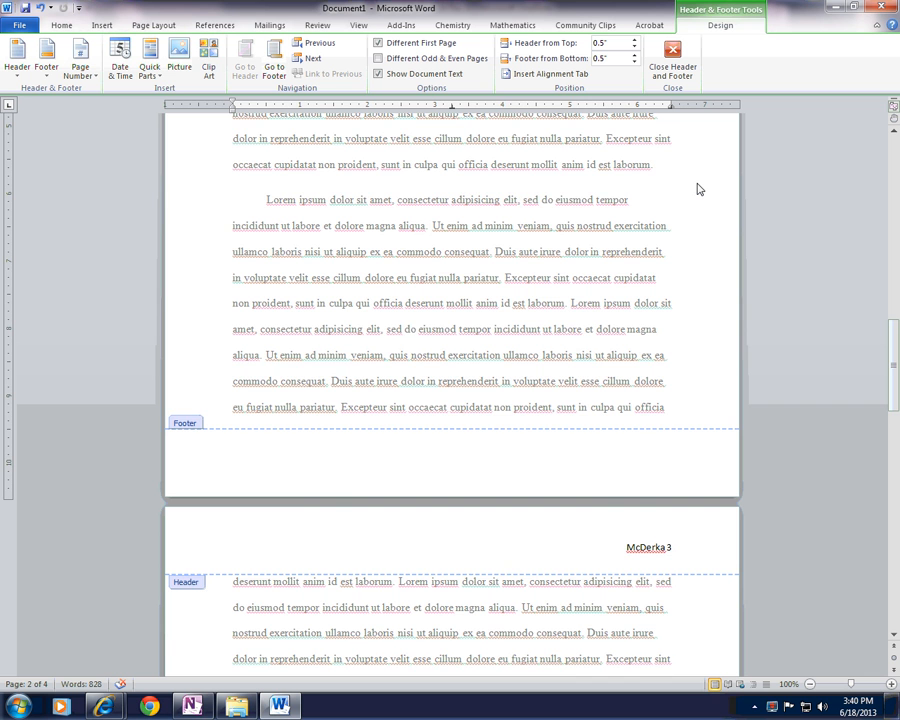
{"action": "scroll", "coordinate": [698, 189], "scroll_direction": "up", "scroll_amount": 8}
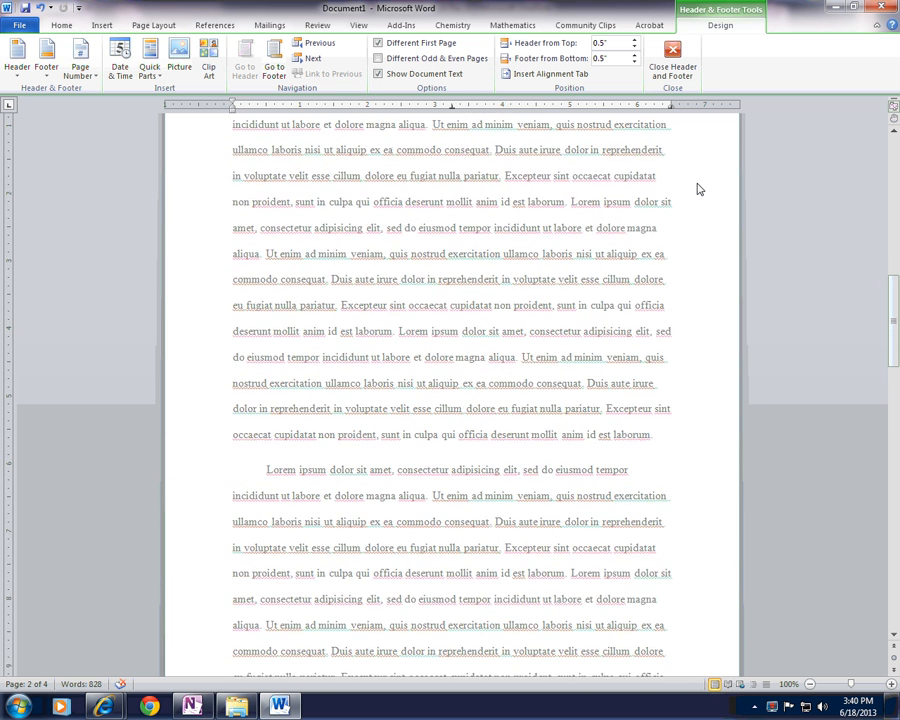
{"action": "scroll", "coordinate": [698, 183], "scroll_direction": "up", "scroll_amount": 5}
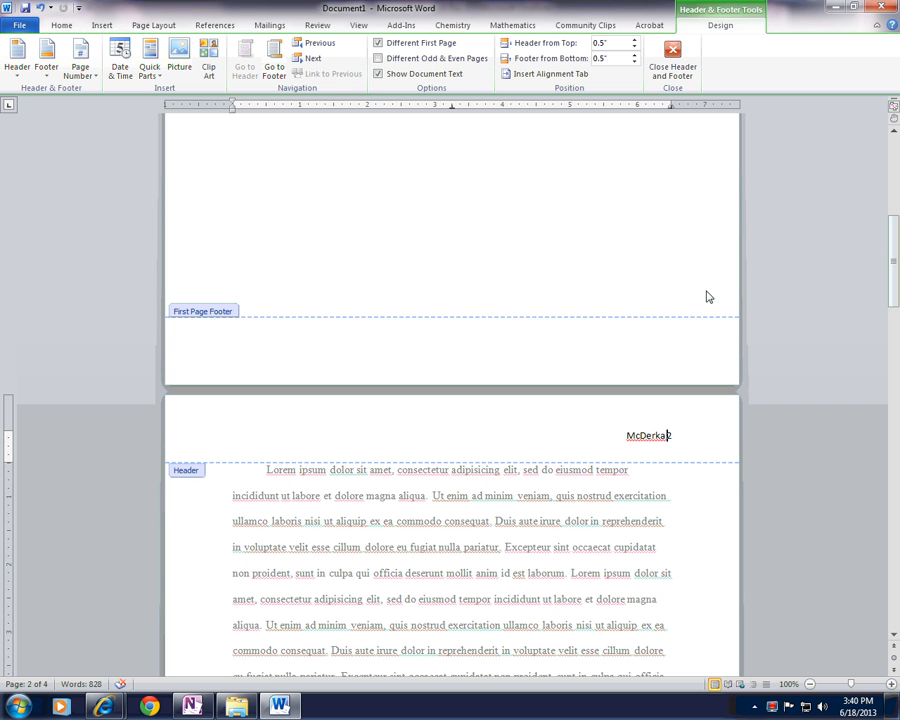
{"action": "scroll", "coordinate": [706, 296], "scroll_direction": "up", "scroll_amount": 6}
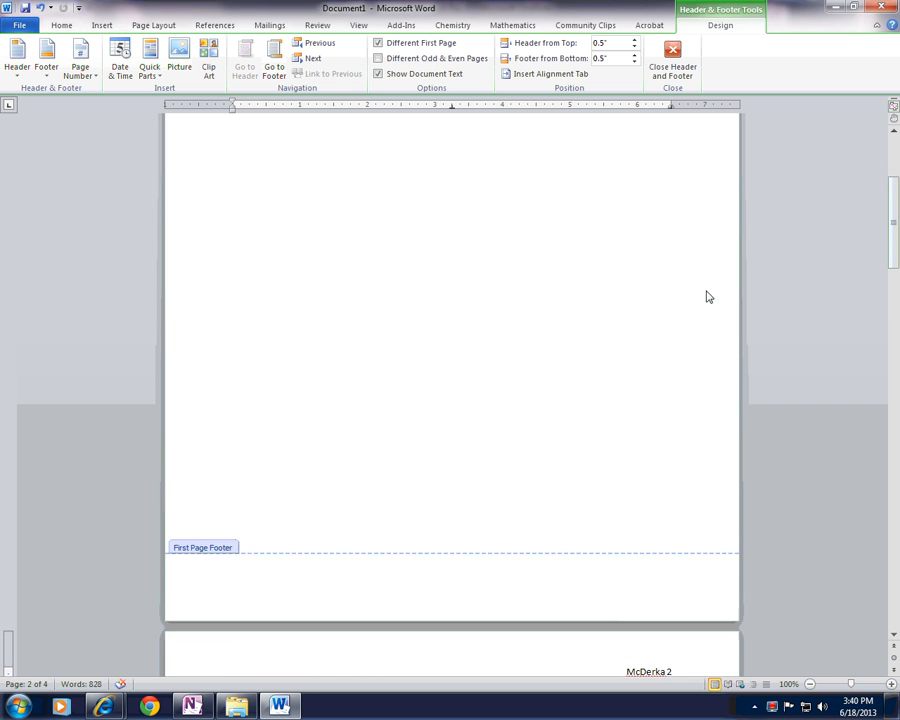
{"action": "scroll", "coordinate": [706, 296], "scroll_direction": "up", "scroll_amount": 3}
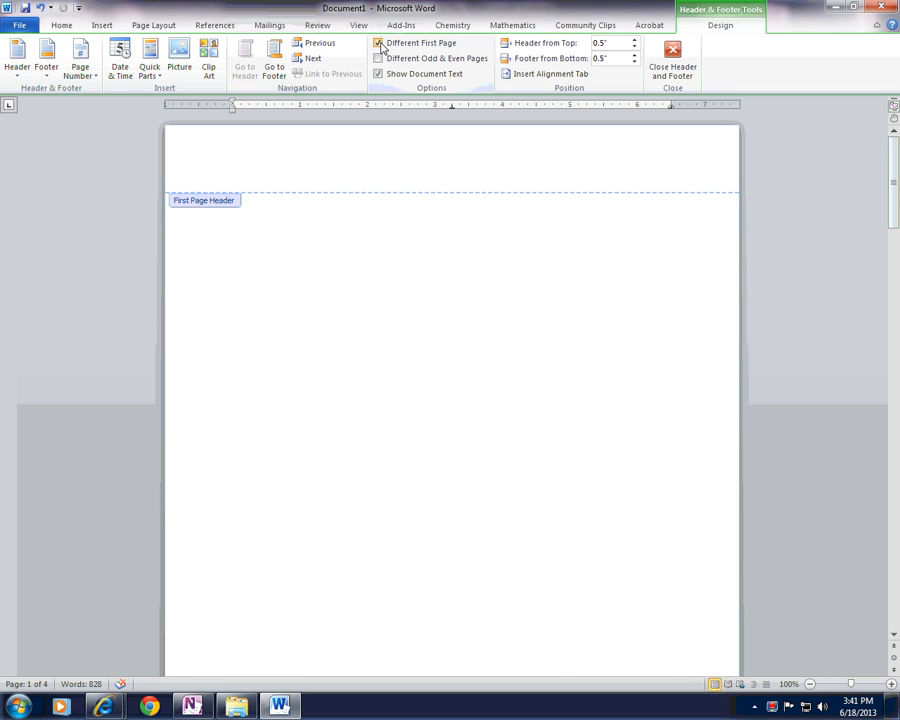
Step: Turn the Different First Page option off, check the first page's header, and turn the option back on
{"action": "left_click", "coordinate": [379, 43]}
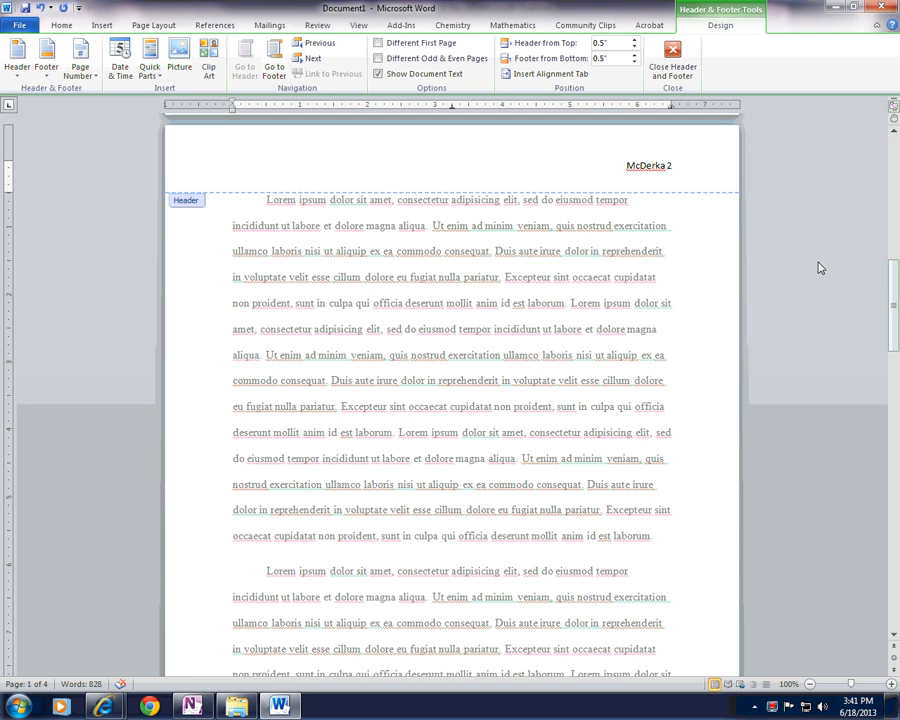
{"action": "scroll", "coordinate": [815, 265], "scroll_direction": "up", "scroll_amount": 12}
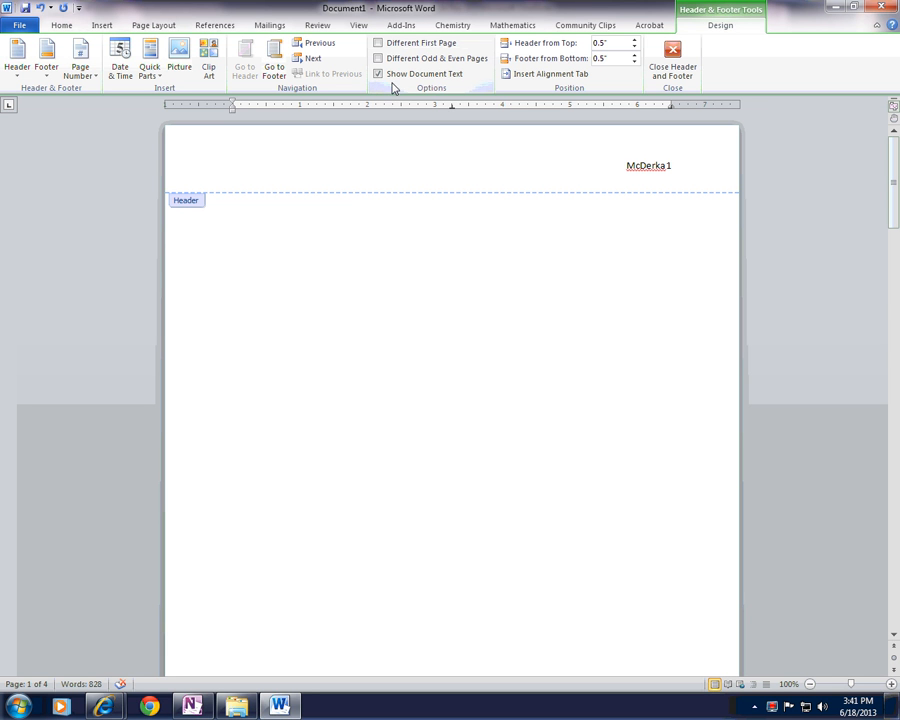
{"action": "left_click", "coordinate": [396, 45]}
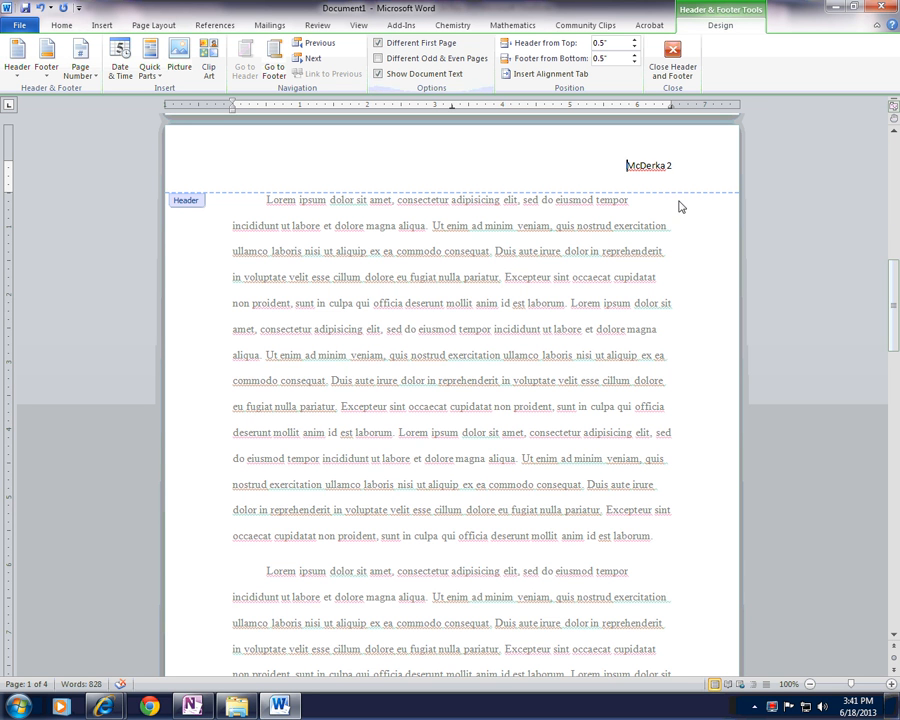
{"action": "scroll", "coordinate": [705, 227], "scroll_direction": "up", "scroll_amount": 10}
{"action": "scroll", "coordinate": [705, 227], "scroll_direction": "up", "scroll_amount": 3}
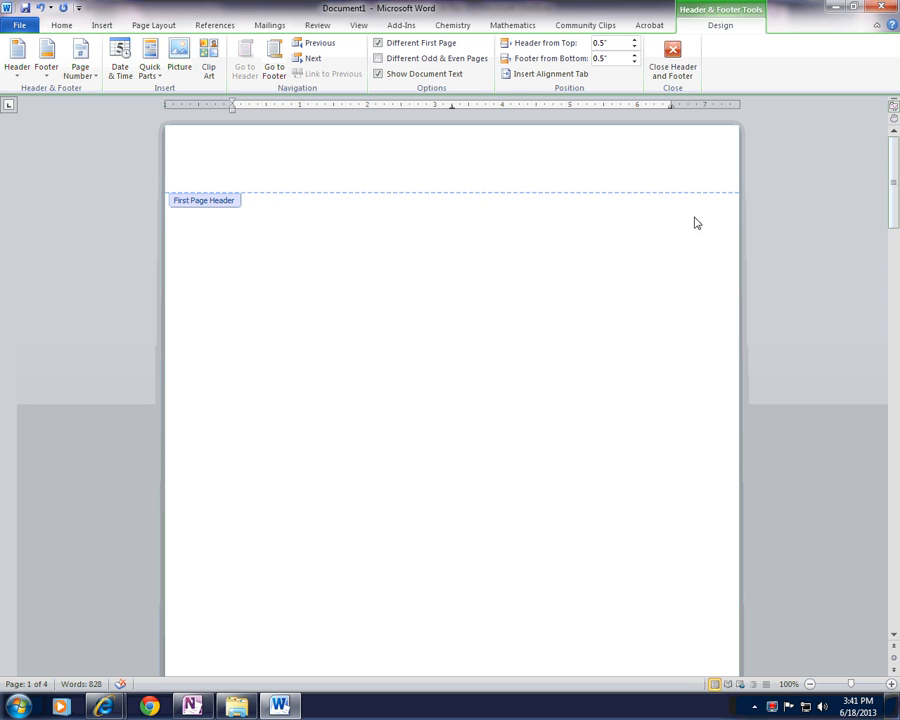
Step: Close header and footer editing and return to the body text on page 2
{"action": "scroll", "coordinate": [711, 175], "scroll_direction": "down", "scroll_amount": 8}
{"action": "scroll", "coordinate": [690, 350], "scroll_direction": "down", "scroll_amount": 4}
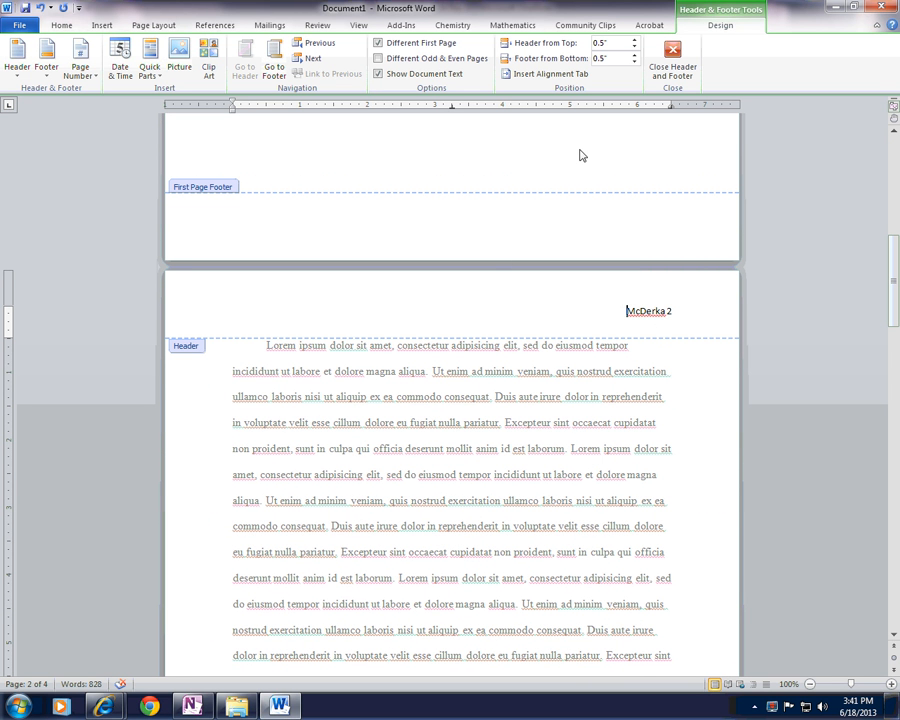
{"action": "left_click", "coordinate": [674, 52]}
{"action": "left_click", "coordinate": [261, 355]}
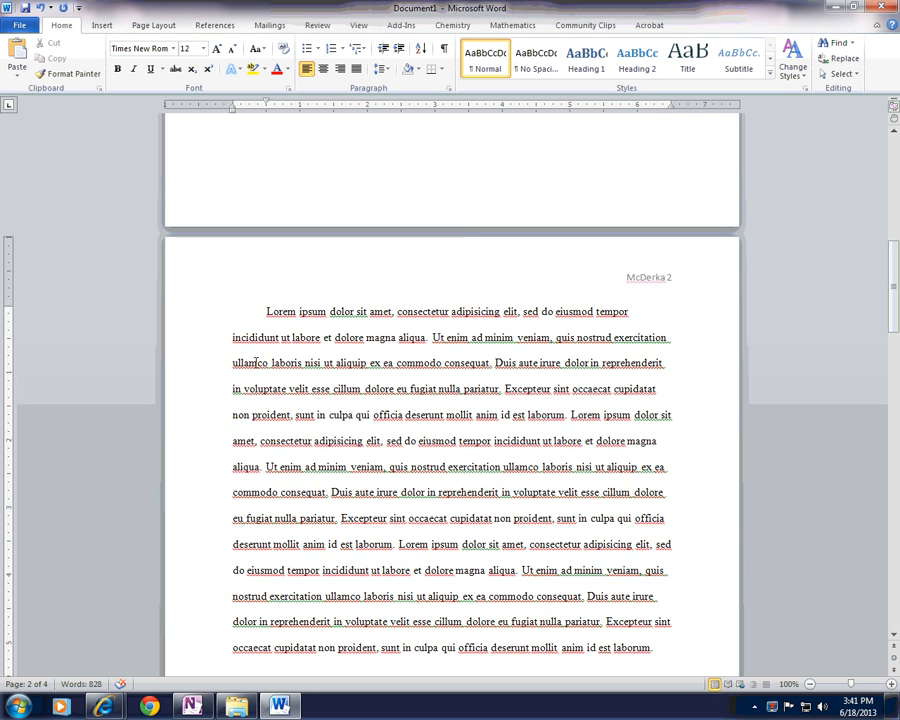
Step: Add six blank lines above the first paragraph on page 2
{"action": "scroll", "coordinate": [258, 360], "scroll_direction": "down", "scroll_amount": 2}
{"action": "scroll", "coordinate": [256, 362], "scroll_direction": "up", "scroll_amount": 1}
{"action": "left_click", "coordinate": [268, 311]}
{"action": "key", "text": "Return"}
{"action": "key", "text": "Return"}
{"action": "key", "text": "Return"}
{"action": "key", "text": "Return"}
{"action": "key", "text": "Return"}
{"action": "key", "text": "Return"}
{"action": "key", "text": "Return"}
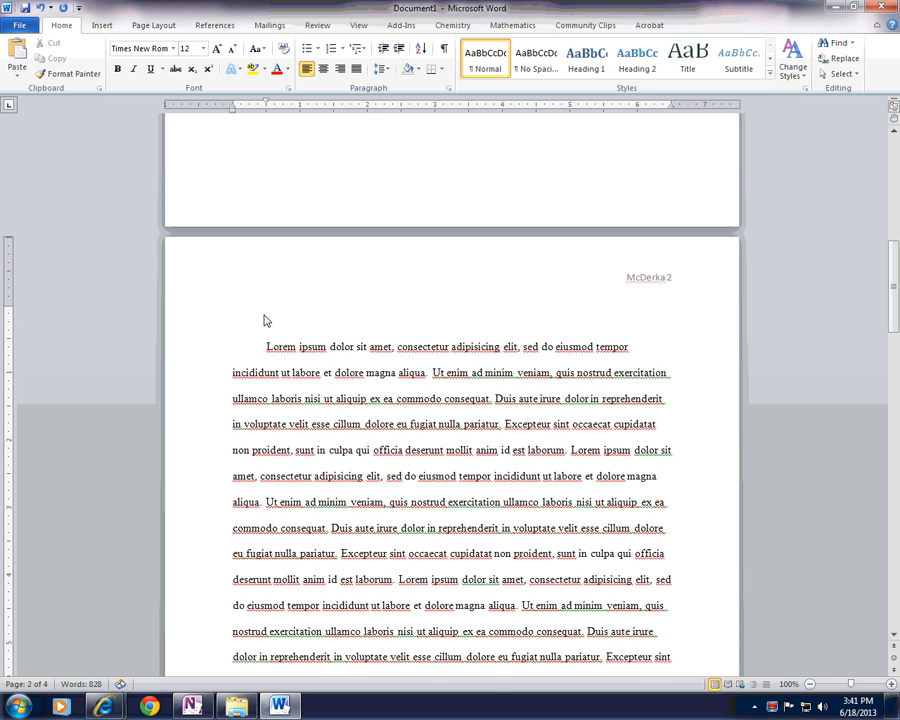
{"action": "key", "text": "BackSpace"}
{"action": "key", "text": "BackSpace"}
{"action": "key", "text": "BackSpace"}
{"action": "key", "text": "BackSpace"}
{"action": "key", "text": "BackSpace"}
{"action": "key", "text": "BackSpace"}
{"action": "key", "text": "BackSpace"}
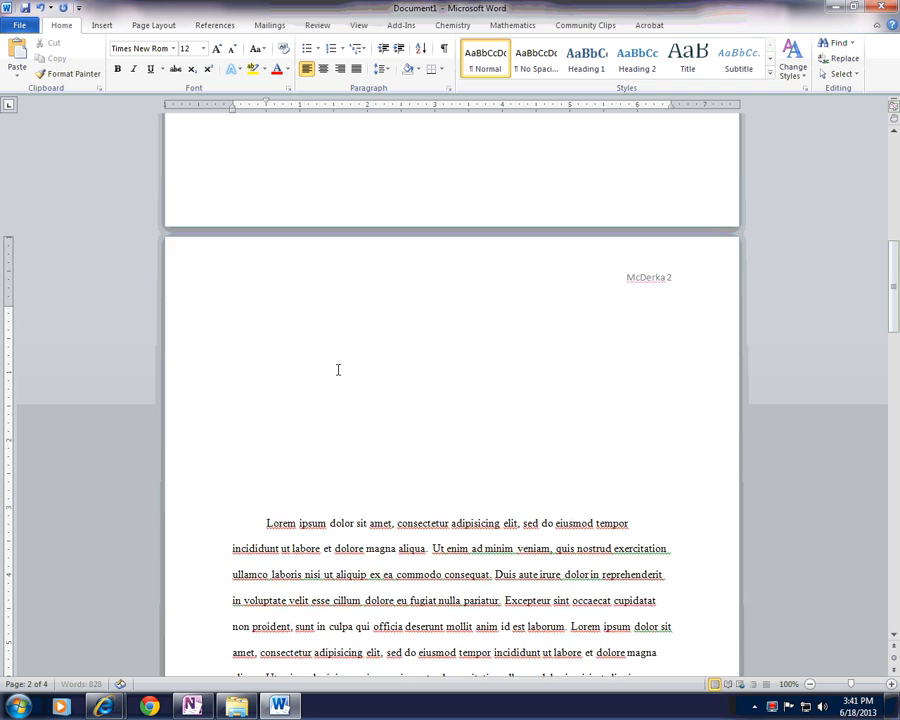
Step: Center the third blank line on page 2 and enter the title "Fake MLA Title" there
{"action": "scroll", "coordinate": [340, 369], "scroll_direction": "down", "scroll_amount": 2}
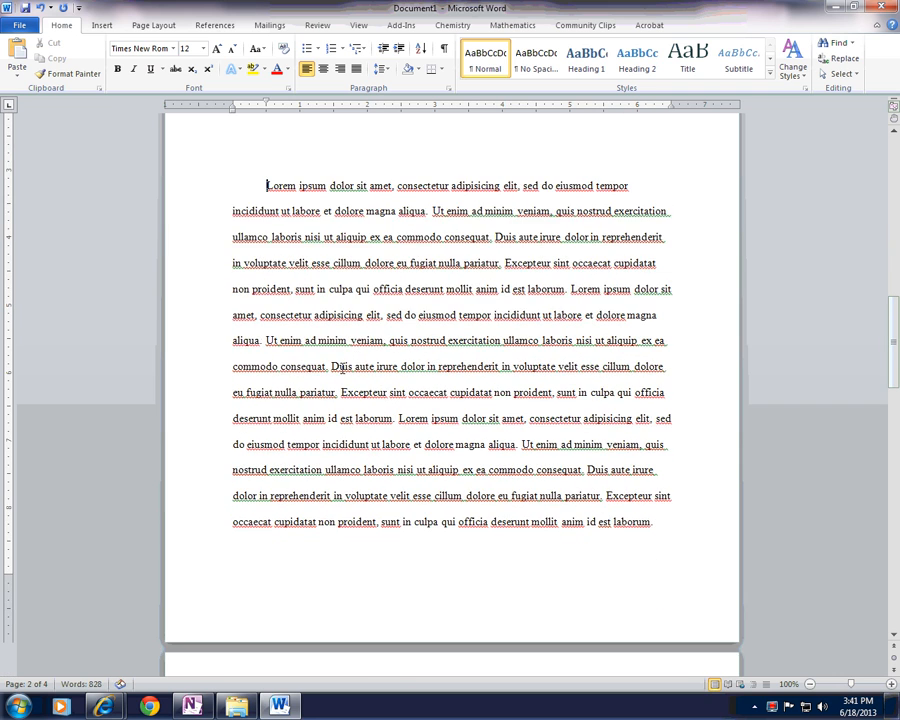
{"action": "scroll", "coordinate": [340, 368], "scroll_direction": "up", "scroll_amount": 4}
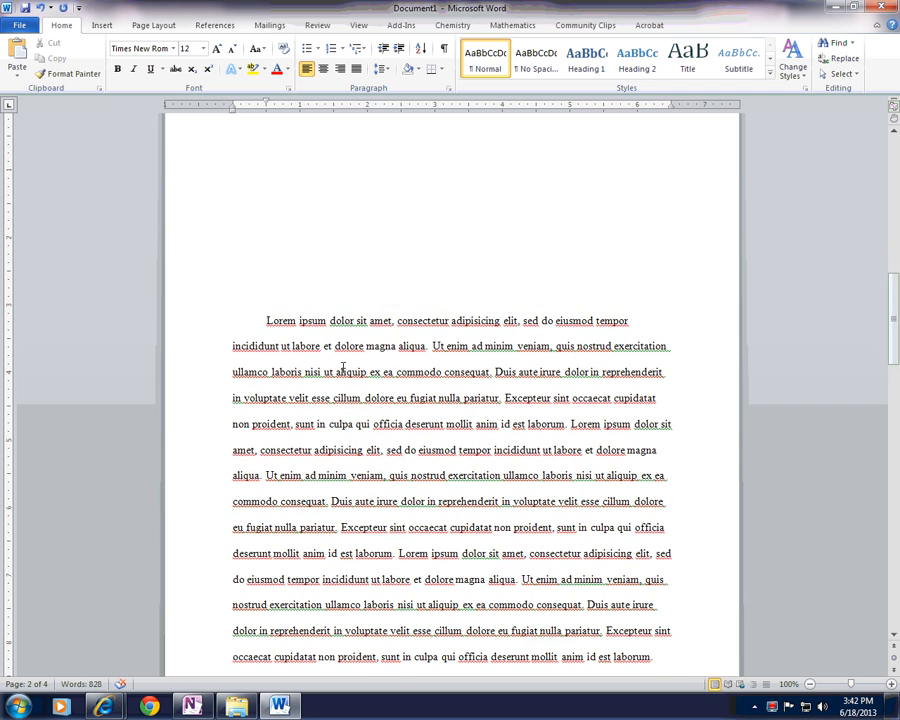
{"action": "scroll", "coordinate": [343, 373], "scroll_direction": "down", "scroll_amount": 1}
{"action": "scroll", "coordinate": [343, 373], "scroll_direction": "up", "scroll_amount": 4}
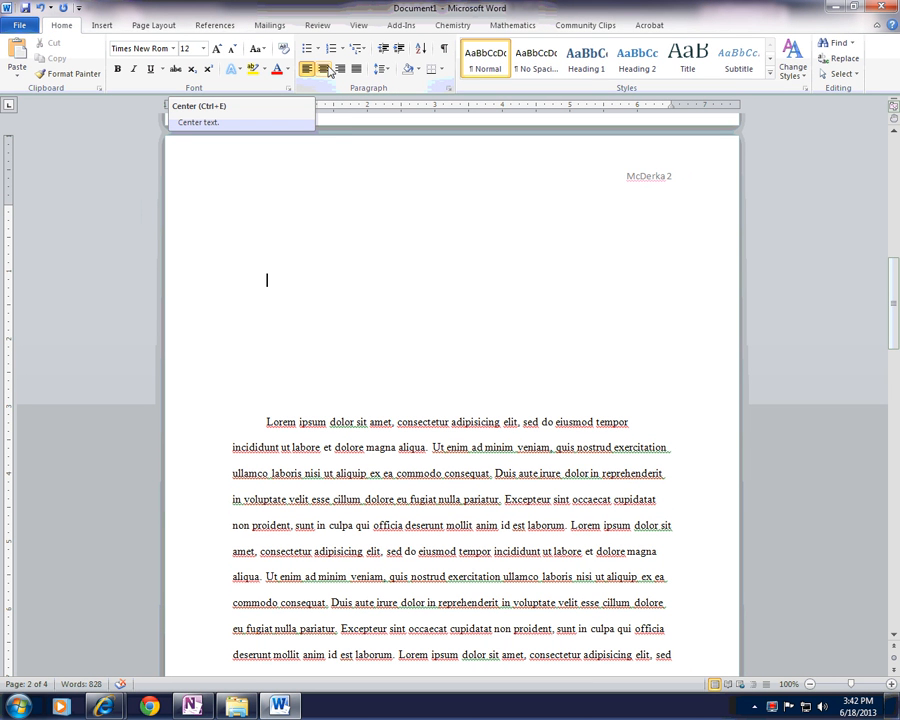
{"action": "left_click", "coordinate": [327, 69]}
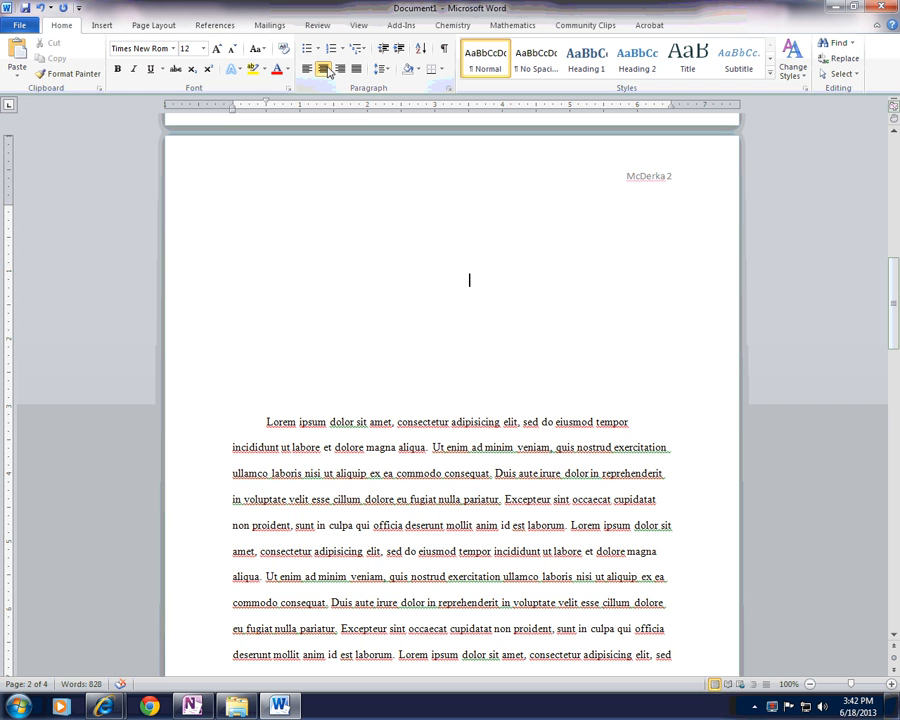
{"action": "type", "text": "Fake MLA Title"}
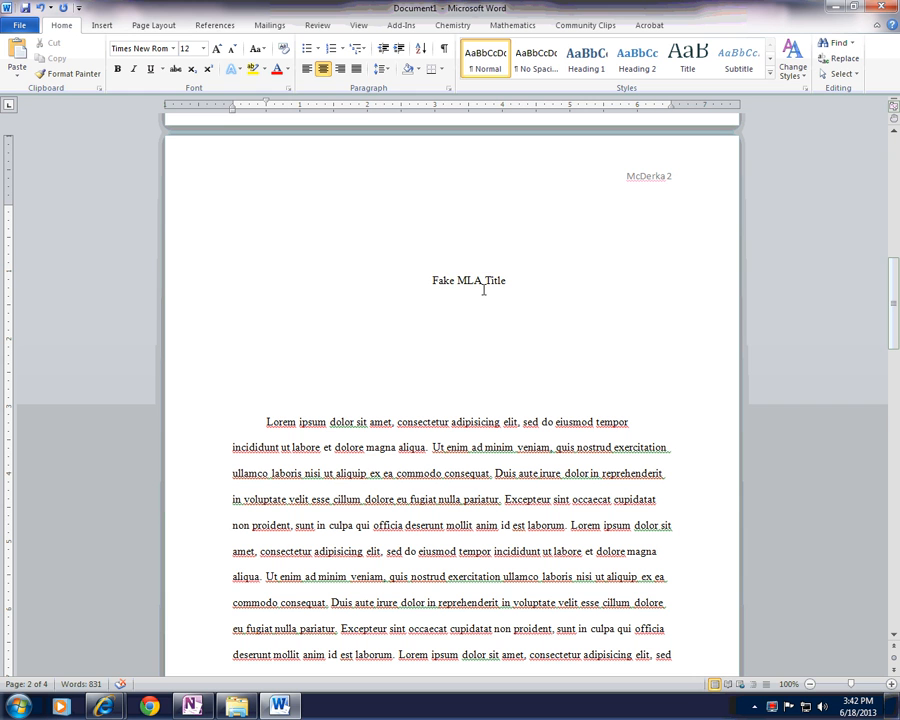
Step: Remove the first-line indent from the title and center it between the page margins
{"action": "key", "text": "ctrl+l"}
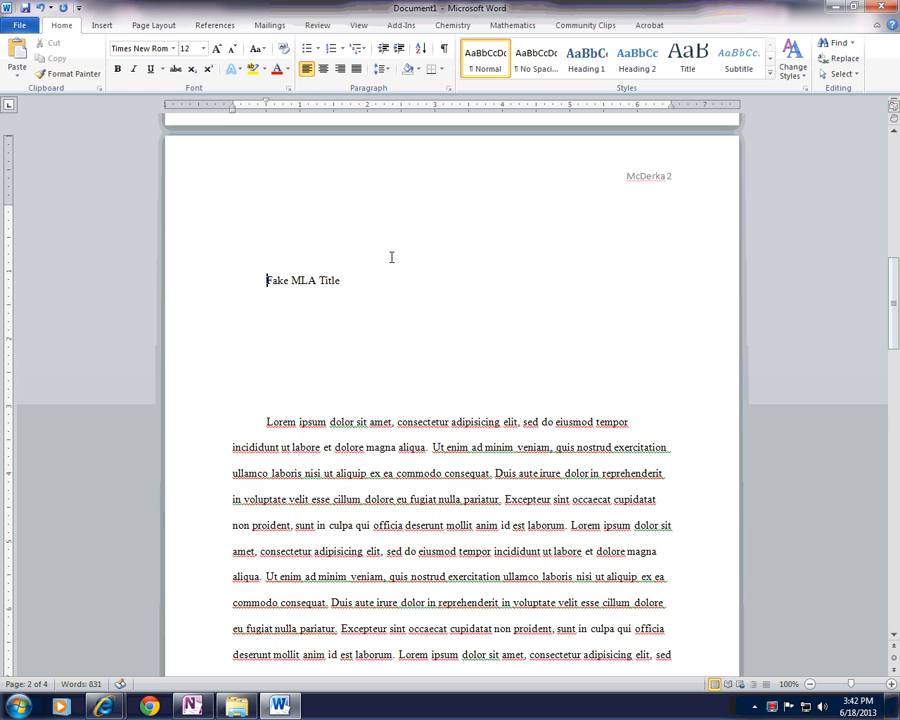
{"action": "left_click", "coordinate": [323, 69]}
{"action": "key", "text": "ctrl+l"}
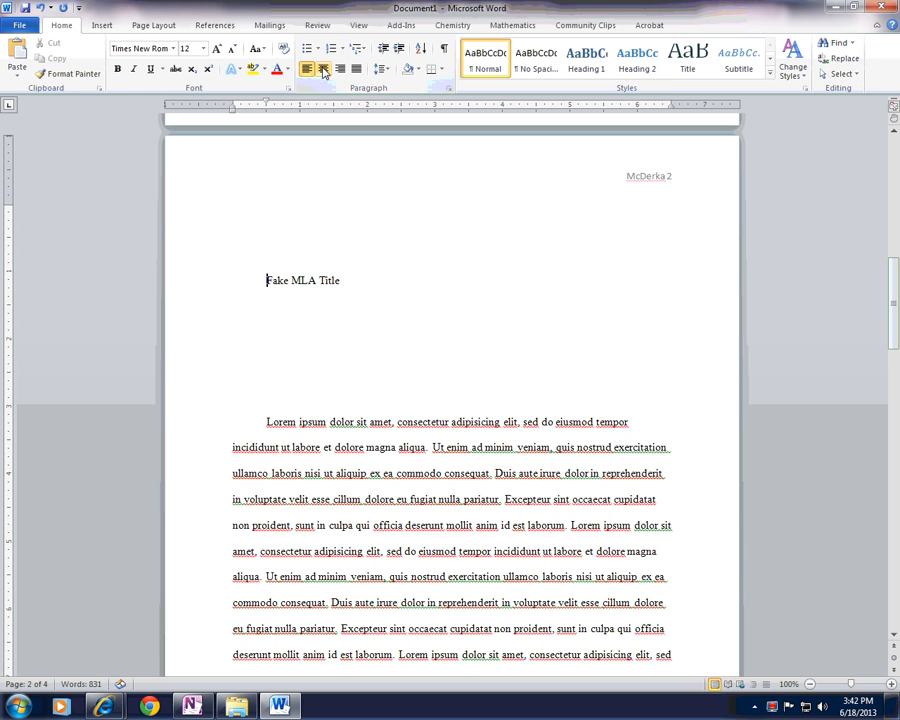
{"action": "key", "text": "BackSpace"}
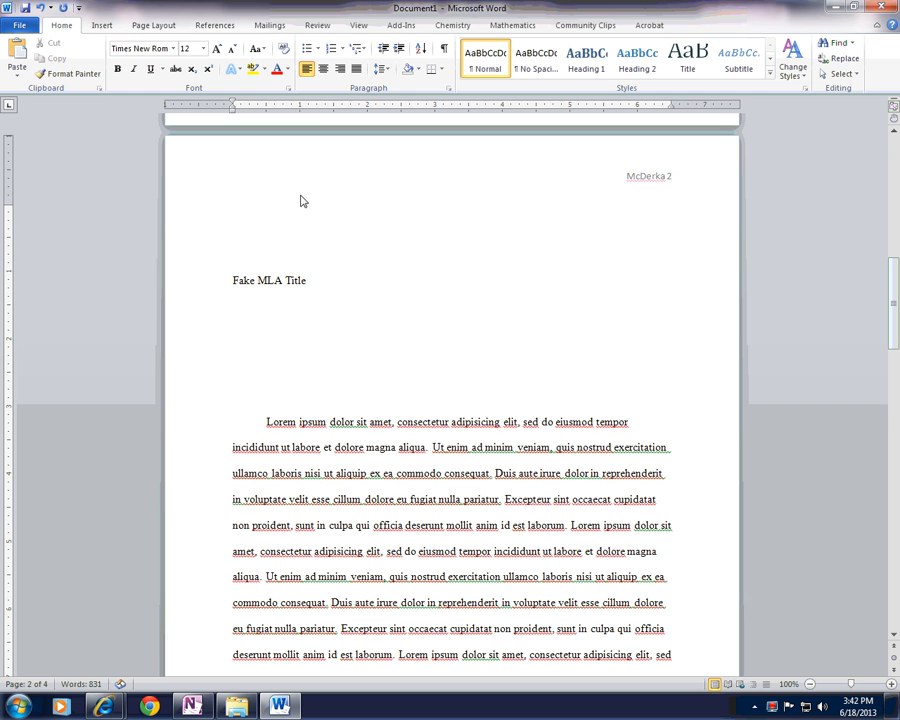
{"action": "left_click", "coordinate": [324, 70]}
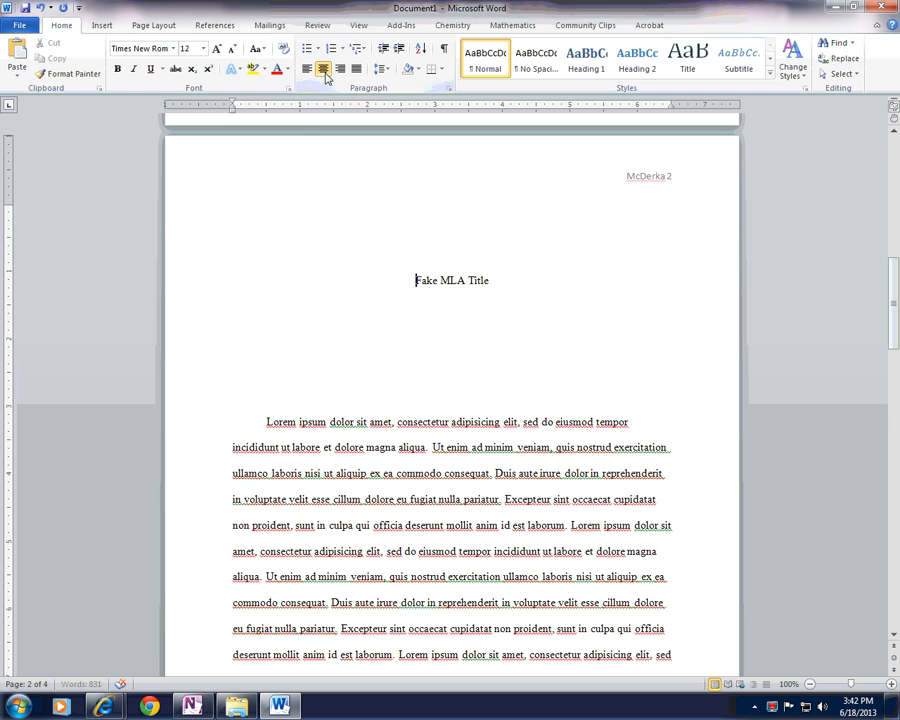
{"action": "left_click", "coordinate": [521, 336]}
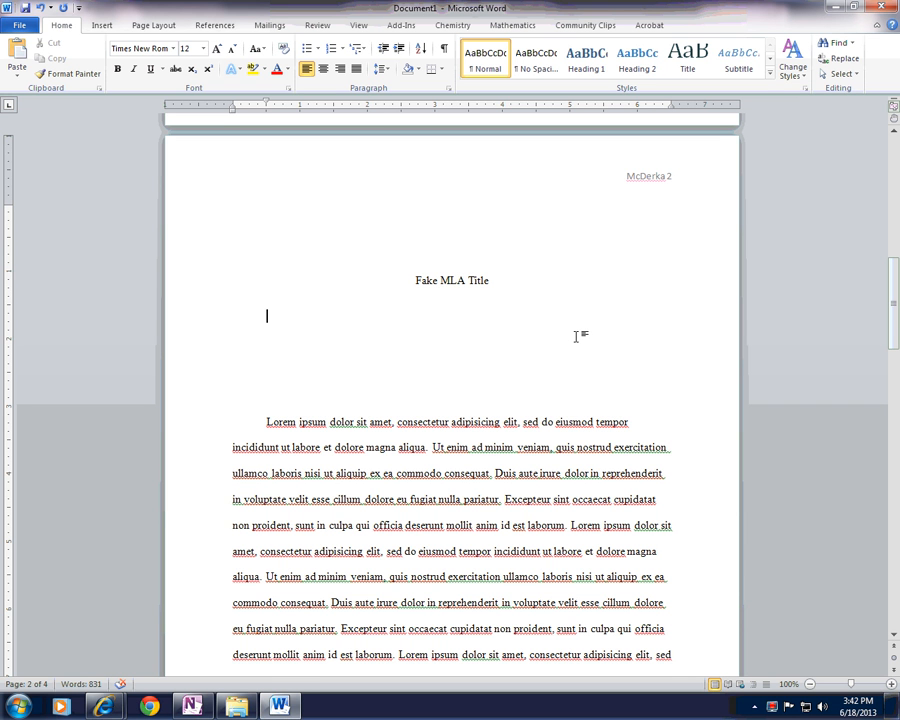
{"action": "scroll", "coordinate": [576, 336], "scroll_direction": "down", "scroll_amount": 3}
{"action": "scroll", "coordinate": [576, 336], "scroll_direction": "up", "scroll_amount": 8}
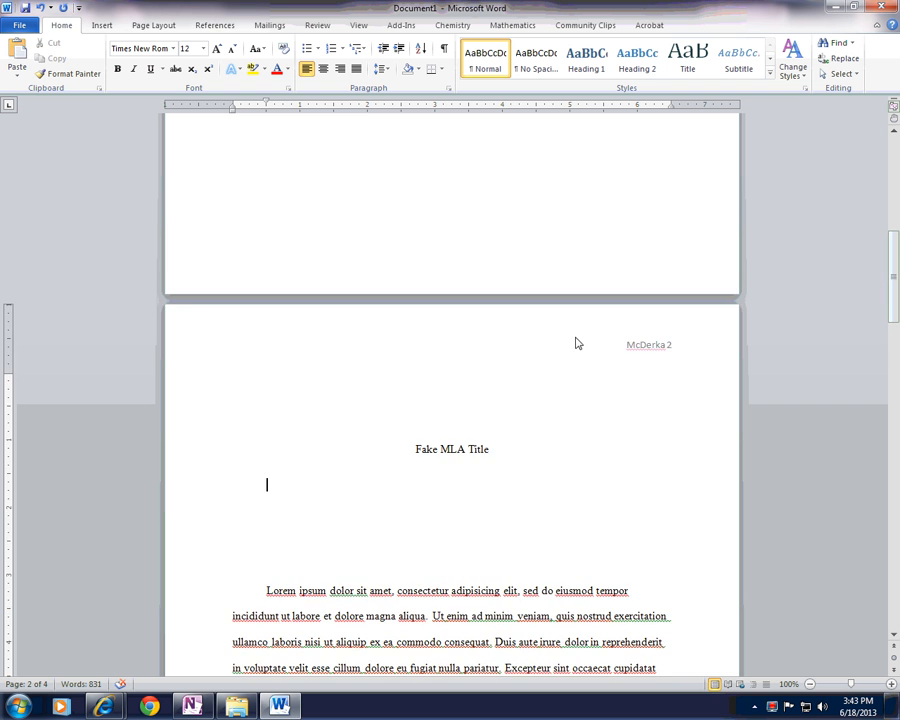
{"action": "scroll", "coordinate": [576, 340], "scroll_direction": "down", "scroll_amount": 2}
{"action": "scroll", "coordinate": [576, 337], "scroll_direction": "down", "scroll_amount": 2}
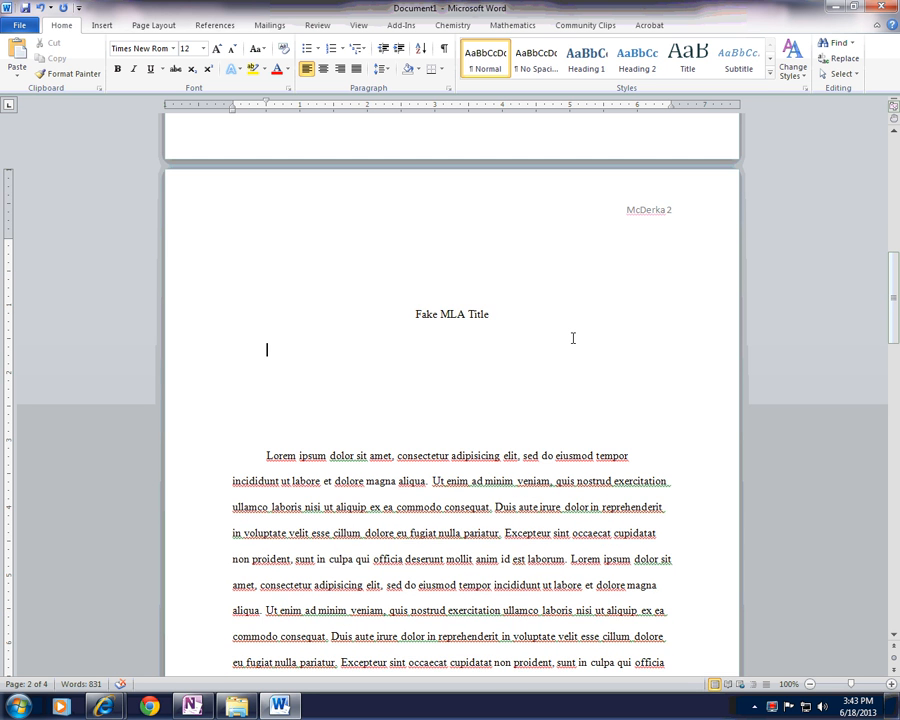
{"action": "scroll", "coordinate": [573, 338], "scroll_direction": "down", "scroll_amount": 2}
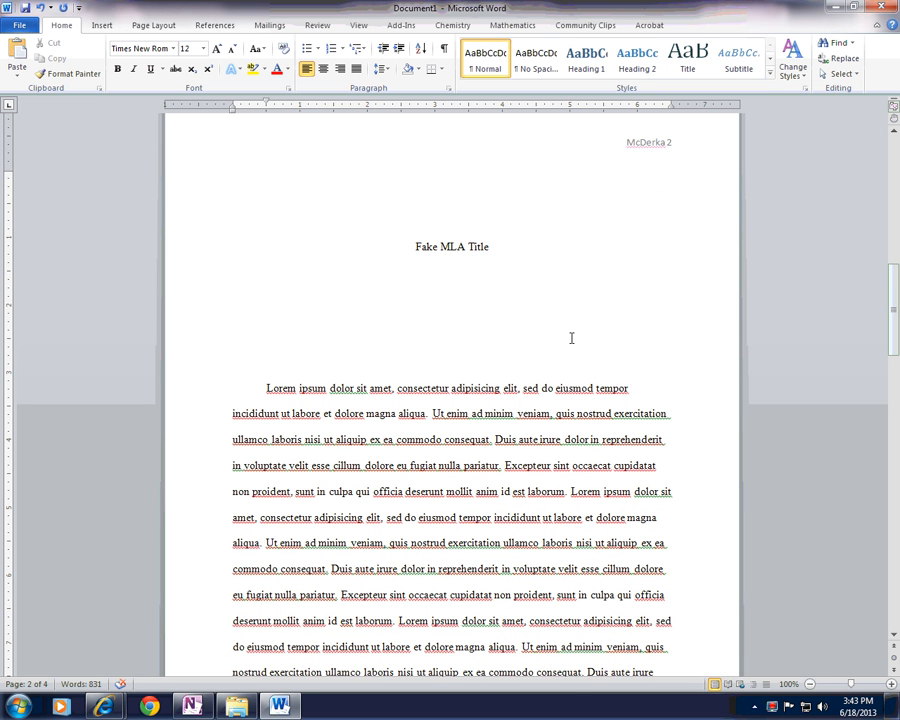
{"action": "right_click", "coordinate": [770, 705]}
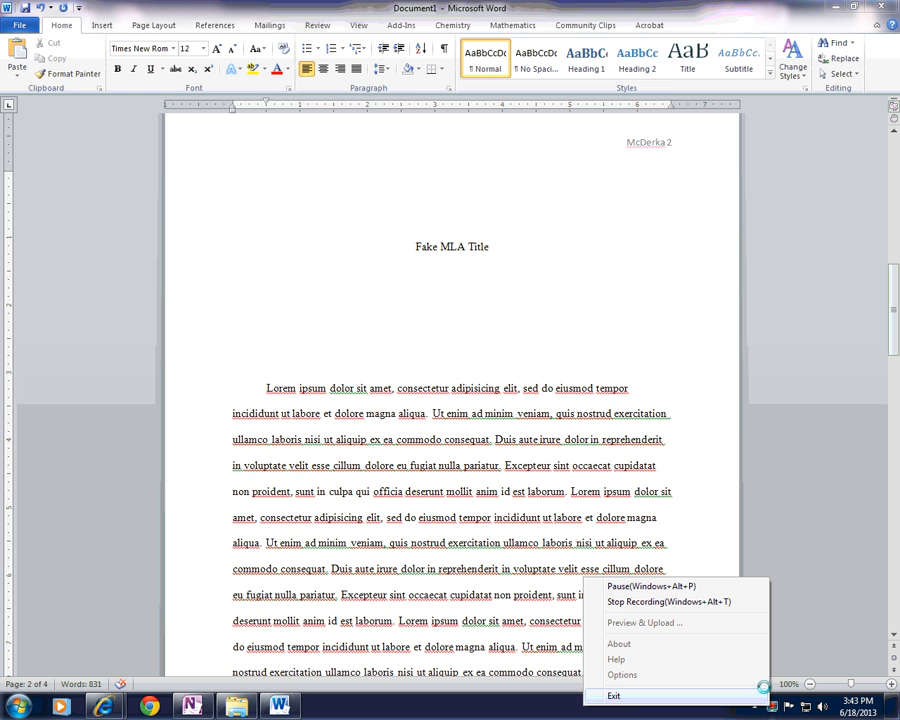